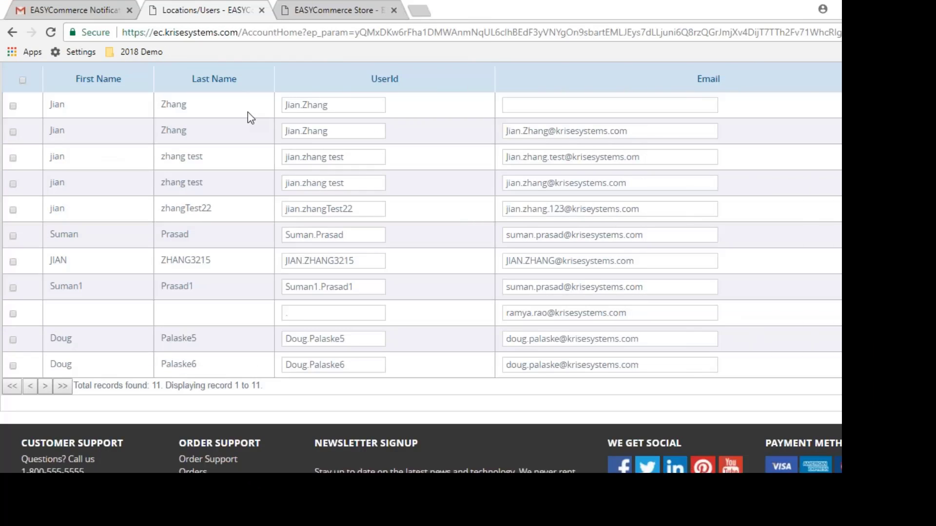
- Log the admin out using LOG OUT in the MY ACCOUNT menu
scroll(534, 79, "up", 6)
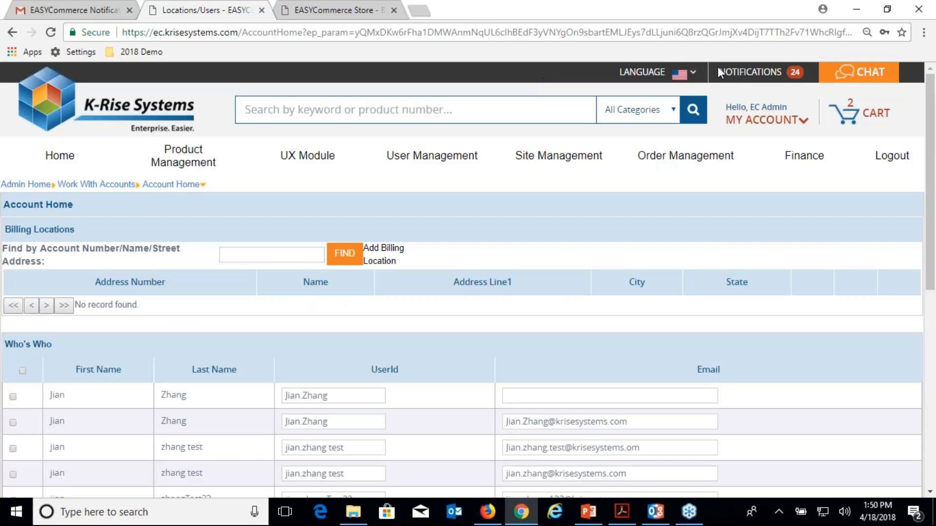
mouse_move(767, 119)
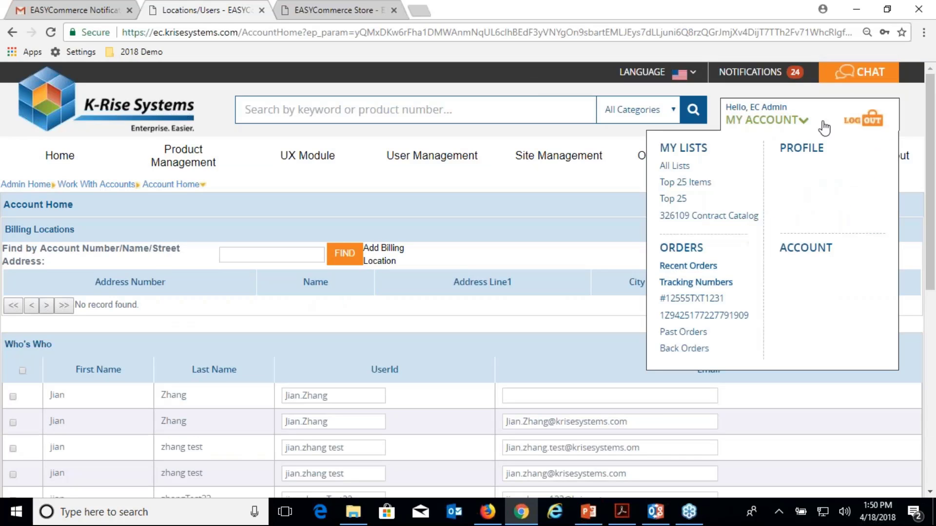
left_click(881, 122)
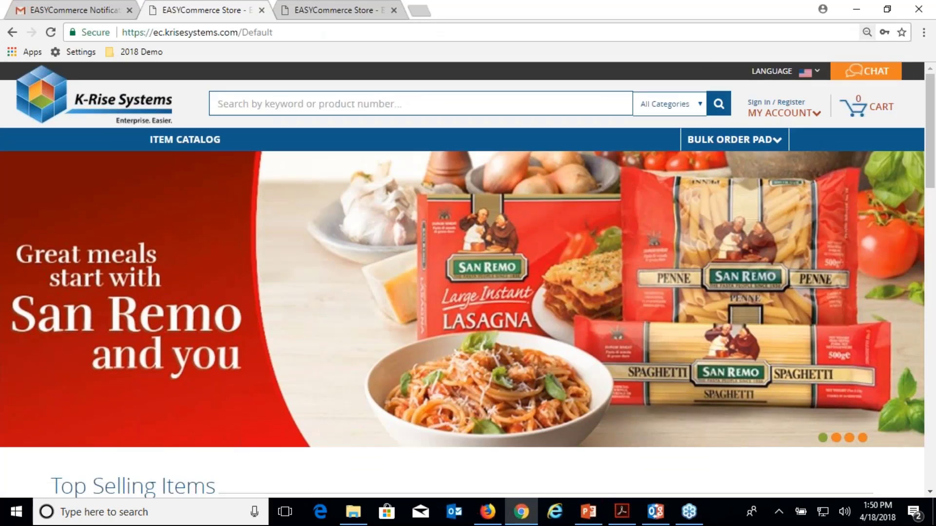
- Log in with the sales rep's saved username chosen from the autocomplete suggestions
left_click(772, 113)
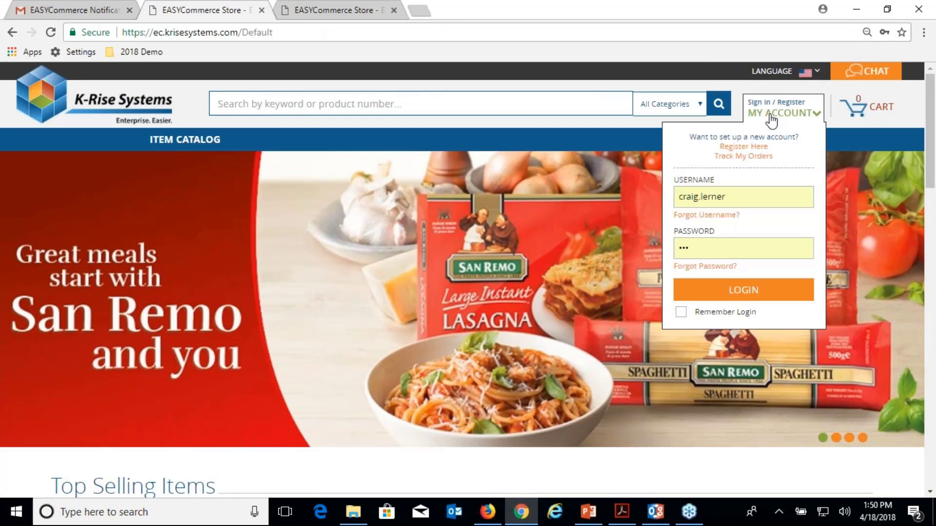
left_click(760, 200)
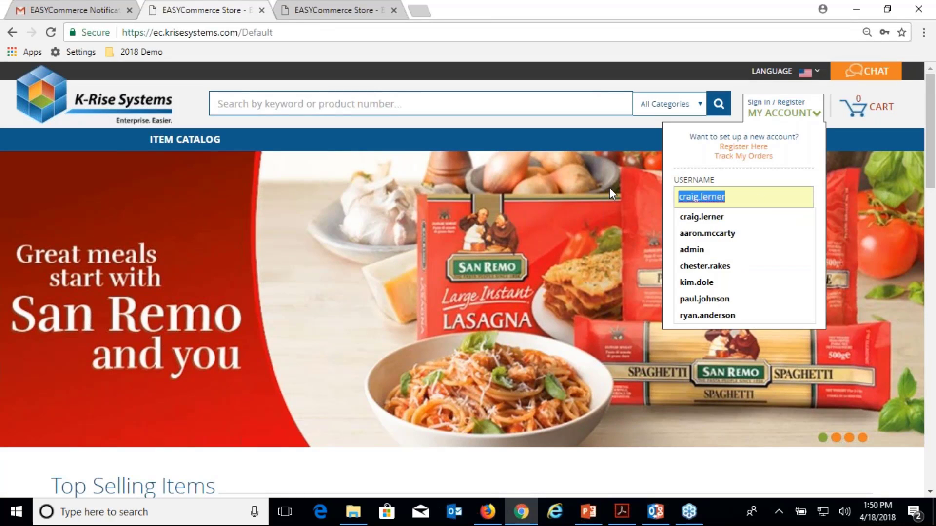
type("che")
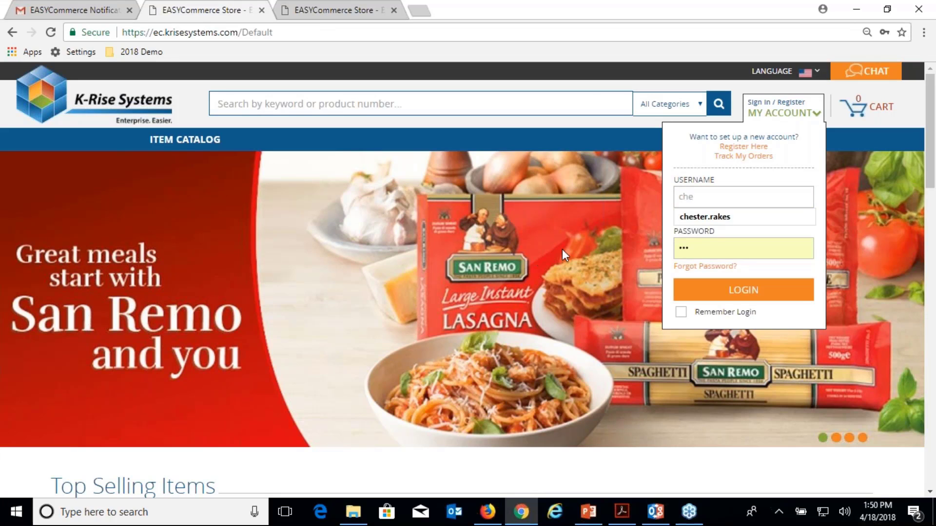
left_click(712, 217)
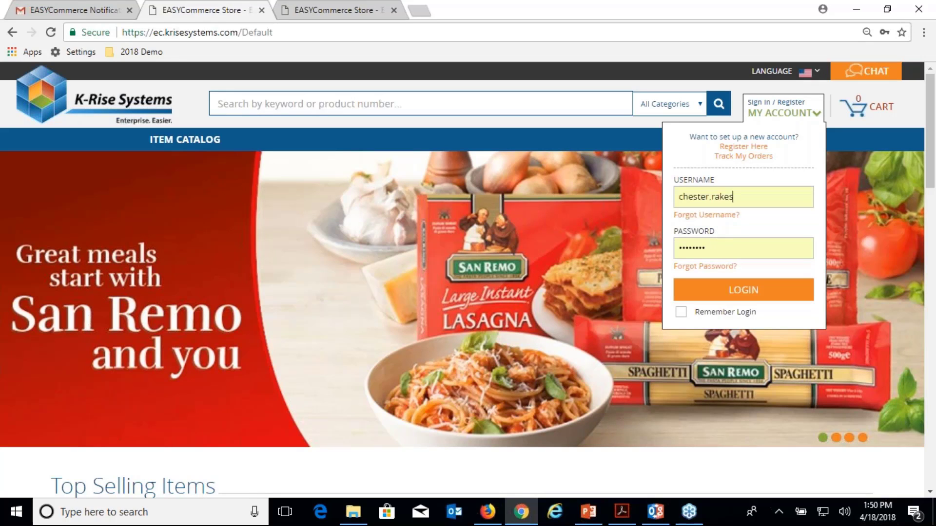
left_click(760, 293)
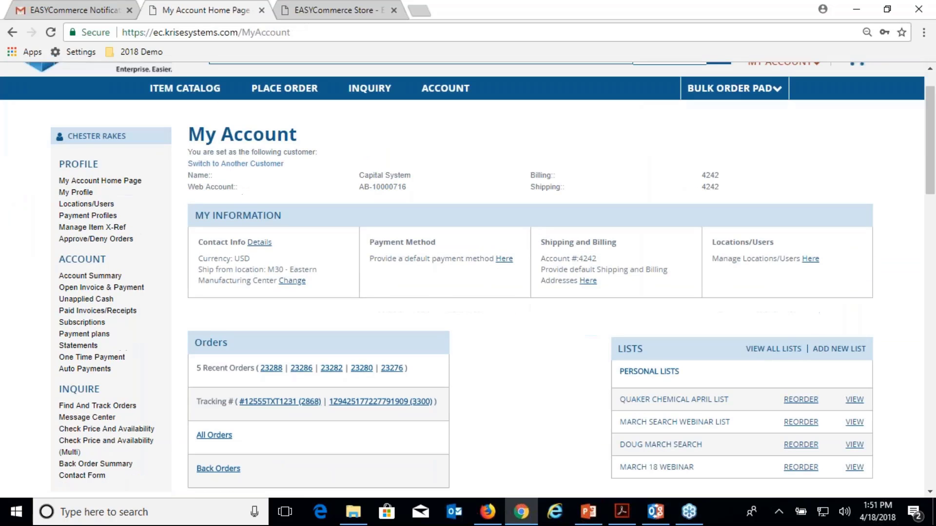
- Open GRID ORDER from the PLACE ORDER menu
scroll(404, 196, "up", 1)
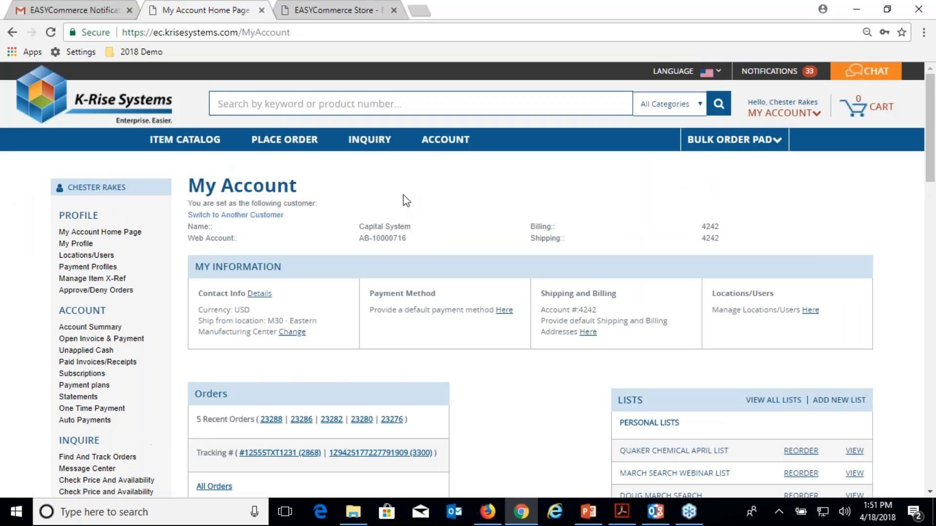
mouse_move(285, 142)
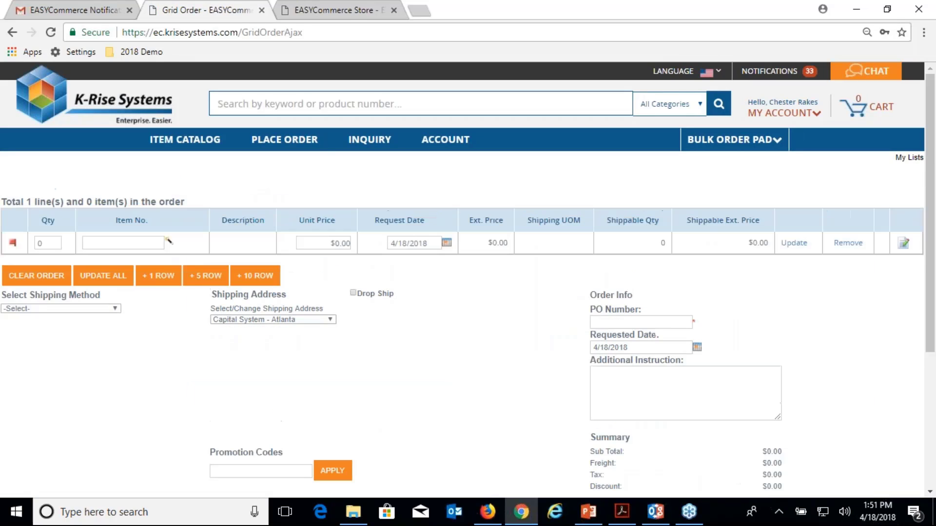
- Fill two order lines, item 180004 qty 2 and item 180006 qty 3, and update all prices
left_click(160, 280)
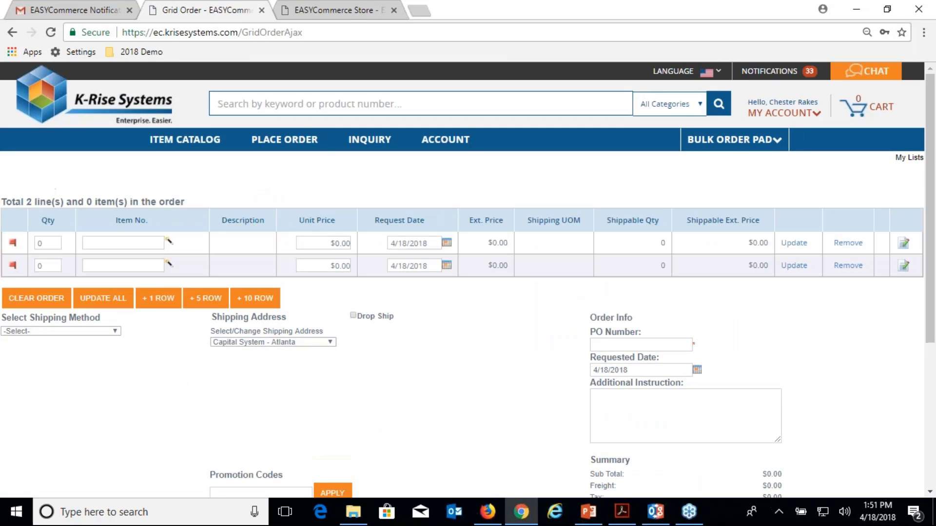
left_click(169, 242)
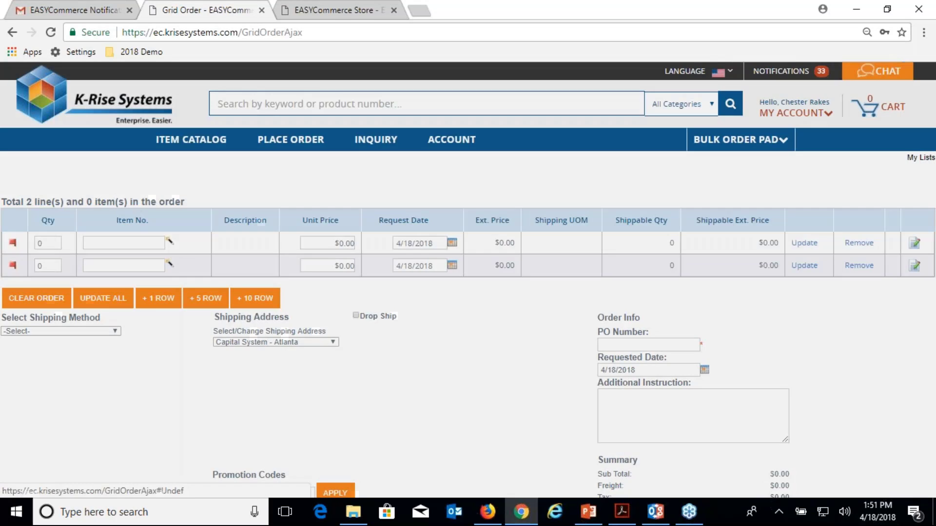
left_click(324, 238)
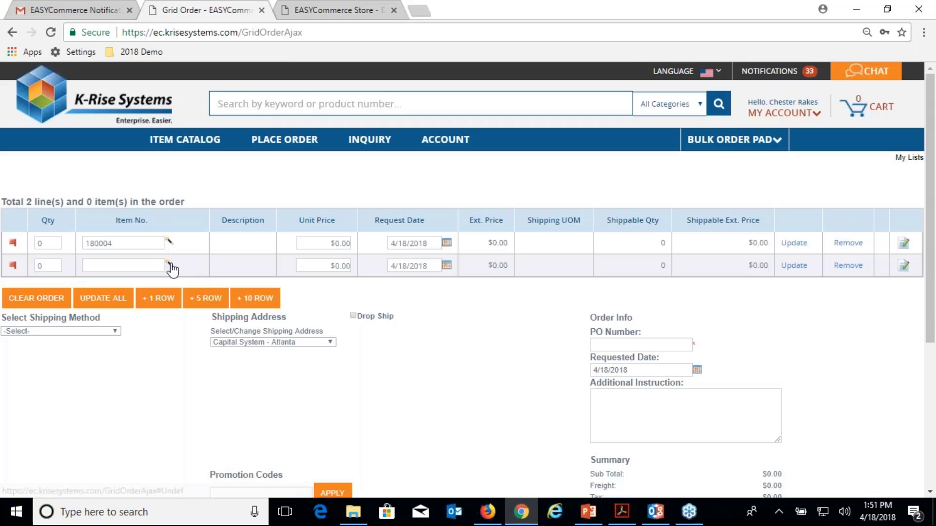
left_click(170, 264)
left_click(324, 276)
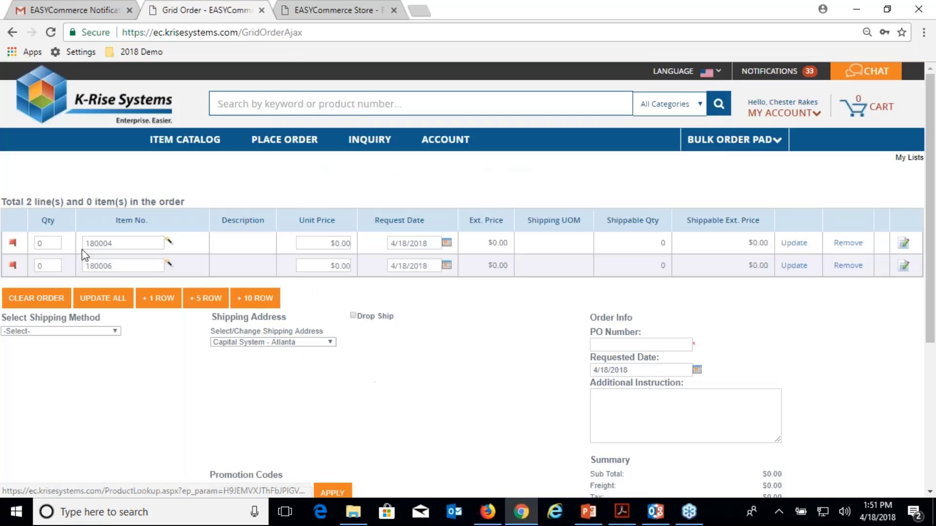
left_click(51, 245)
type("2")
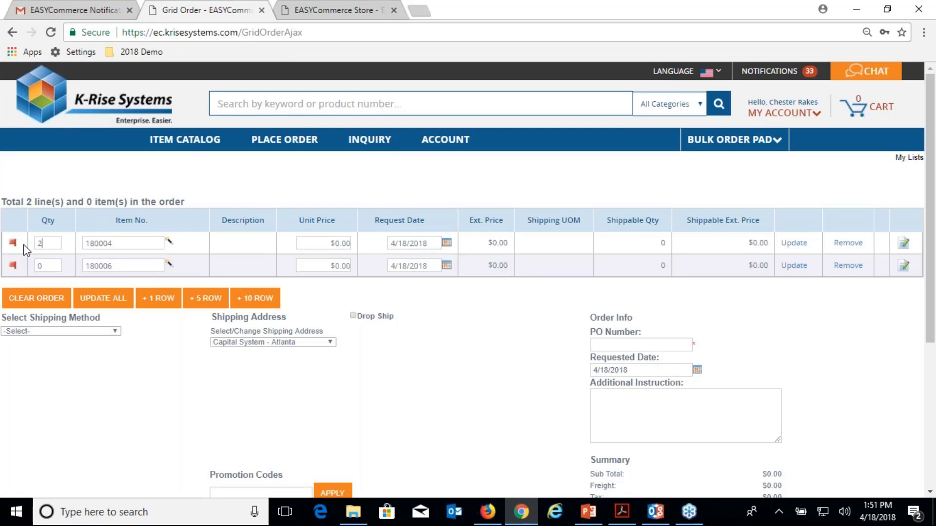
left_click(46, 266)
type("3")
key("Tab")
left_click(120, 298)
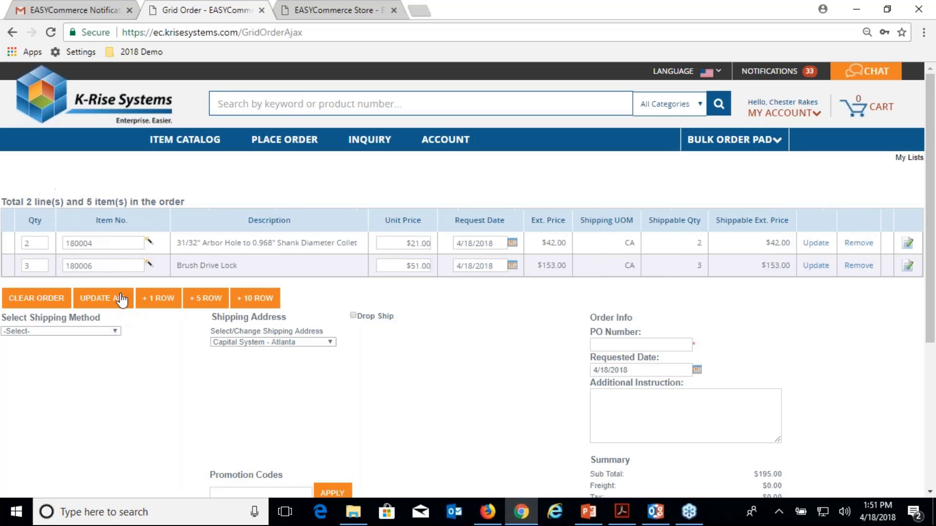
- Choose UPS Ground shipping ($13.15), enter a PO number, submit the order, and log out
scroll(146, 302, "down", 1)
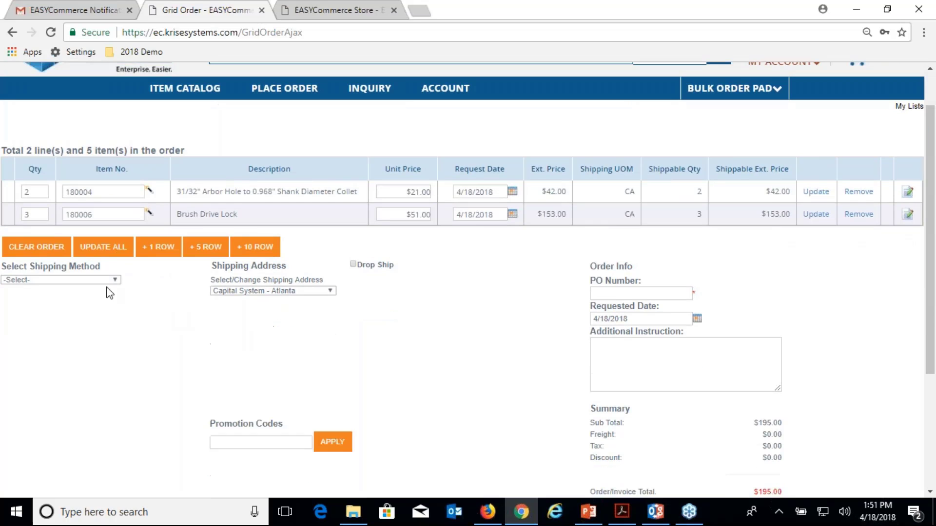
left_click(115, 280)
left_click(97, 318)
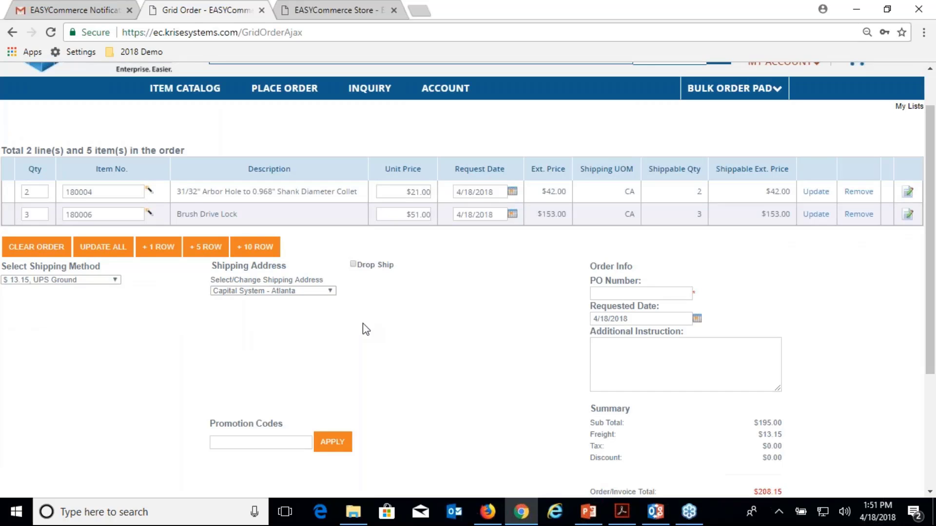
scroll(362, 323, "down", 3)
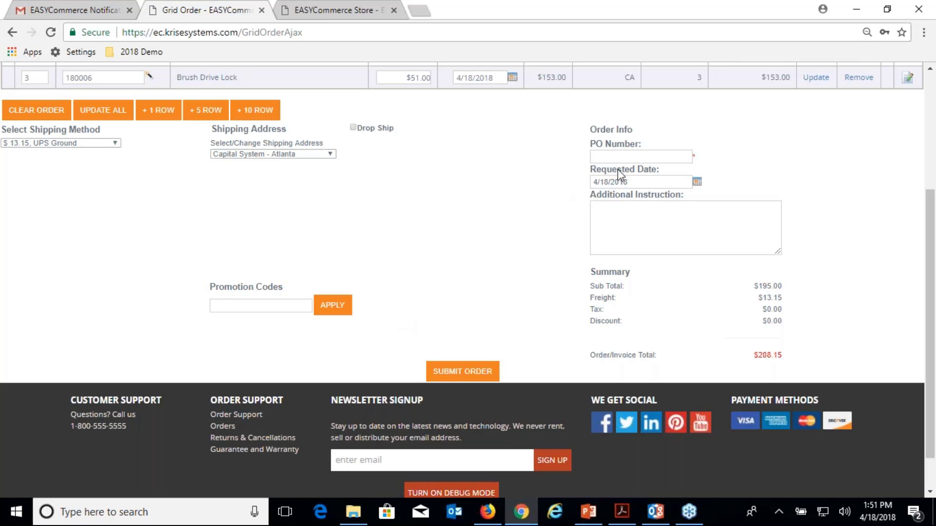
left_click(624, 156)
type("sdlfj04705")
left_click(478, 372)
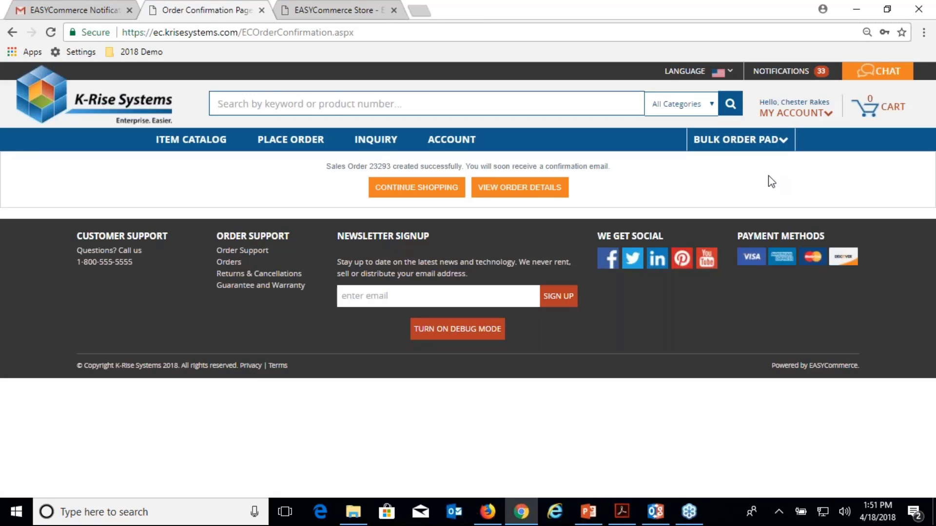
left_click(780, 113)
left_click(875, 122)
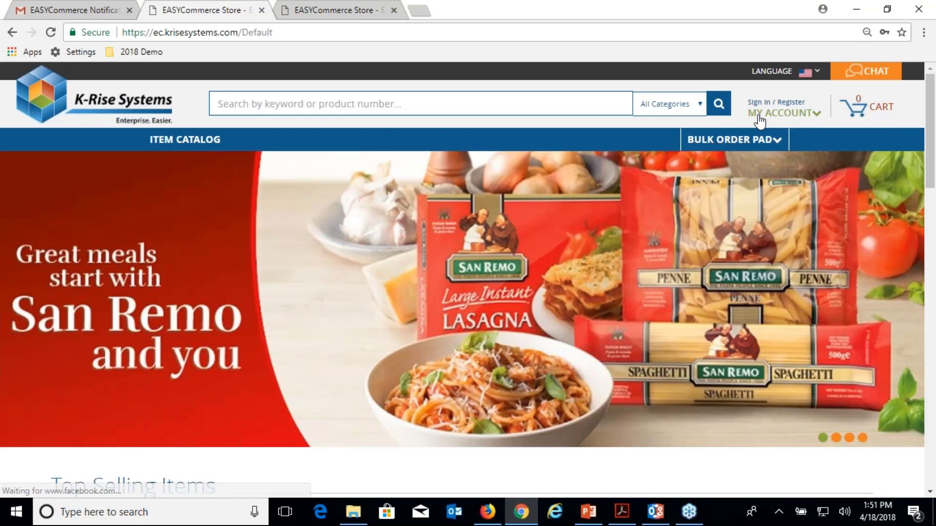
- Log in with the customer service username picked from the autocomplete suggestions
left_click(768, 113)
double_click(721, 196)
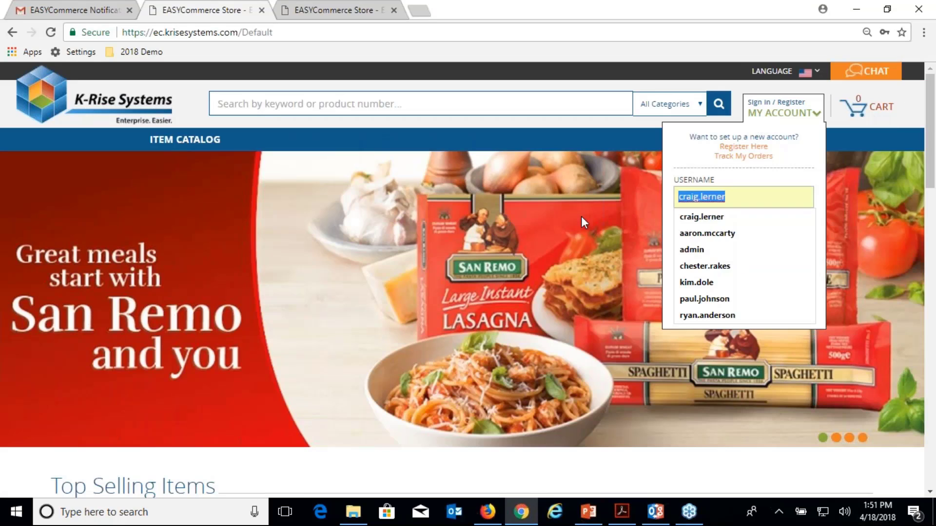
type("kim")
key("Down")
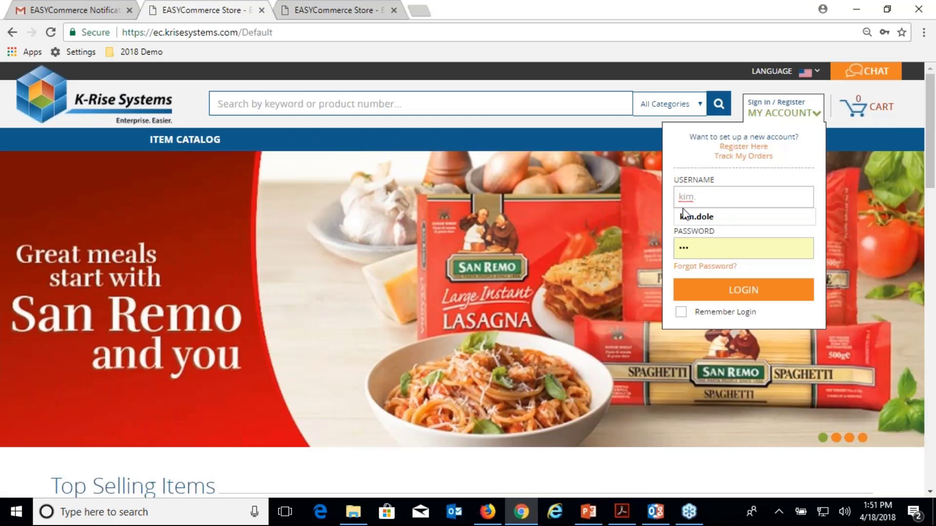
key("Return")
left_click(754, 293)
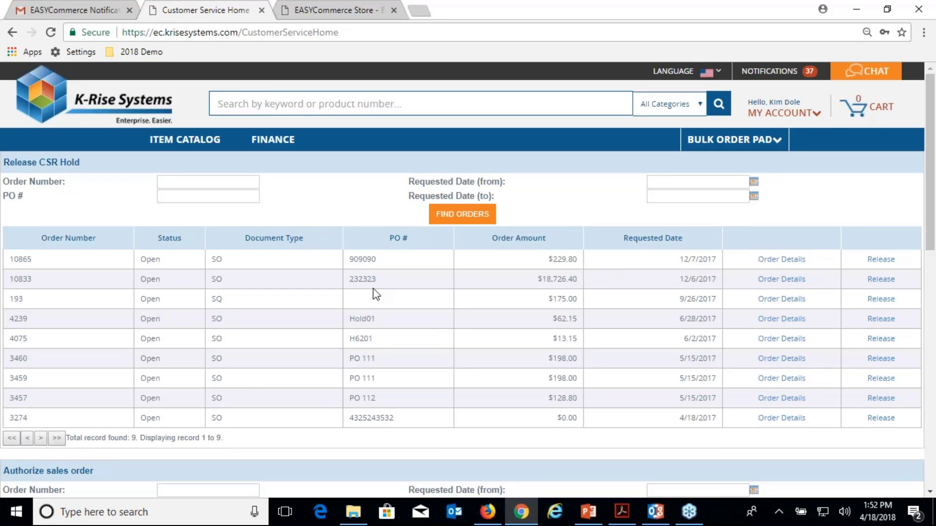
scroll(373, 292, "down", 1)
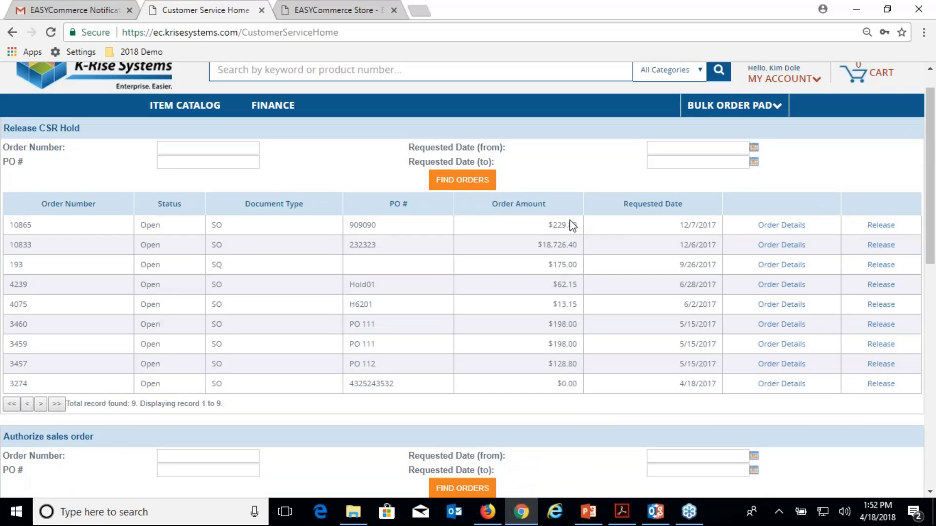
scroll(573, 225, "up", 1)
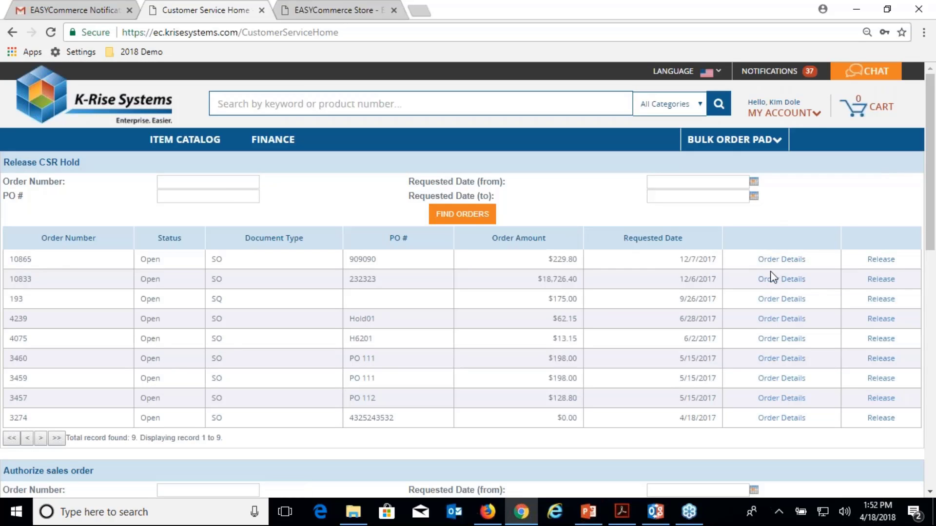
- Set Capital System as this customer, then go to ACCOUNT > OPEN INVOICE & PAYMENT
scroll(736, 280, "down", 4)
scroll(740, 284, "down", 5)
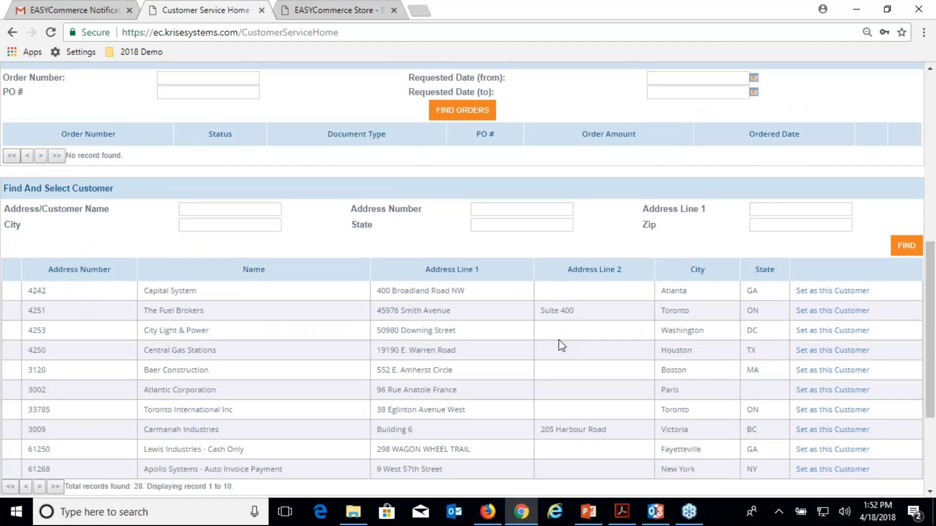
scroll(560, 341, "down", 2)
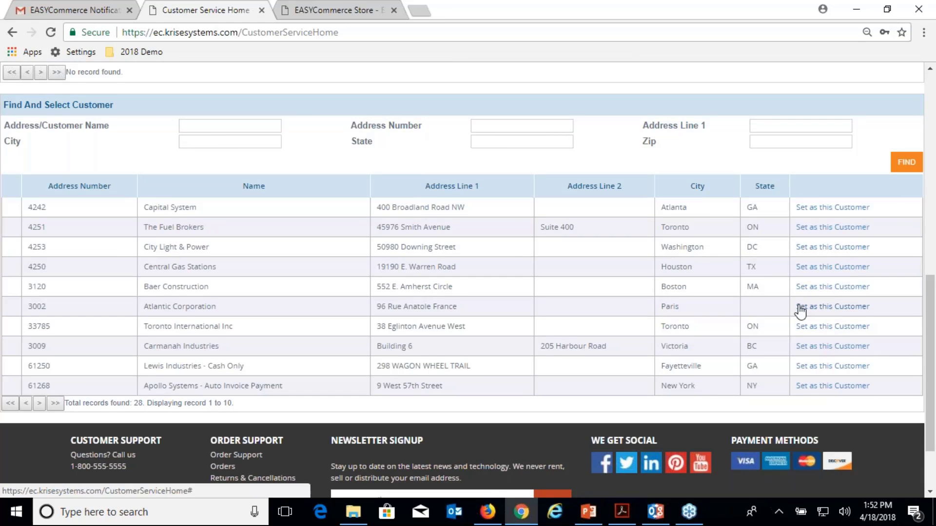
scroll(800, 311, "up", 15)
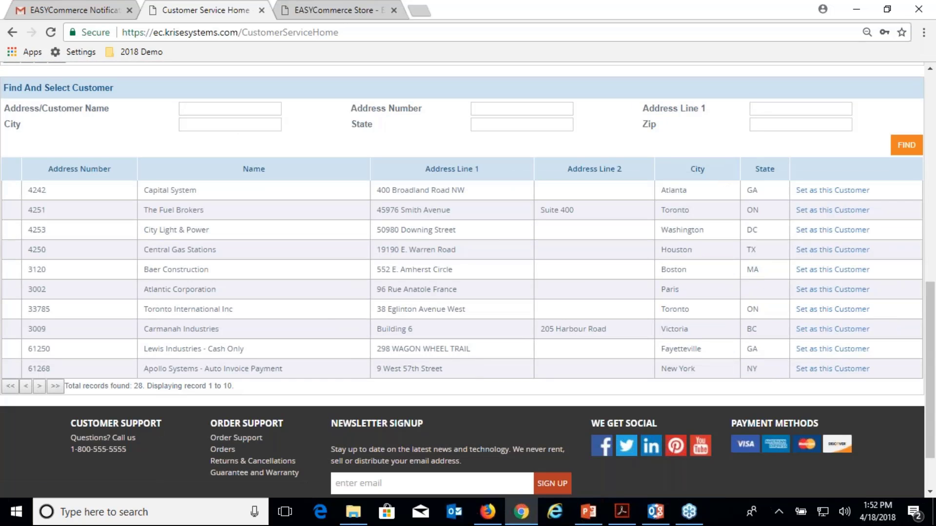
left_click(828, 191)
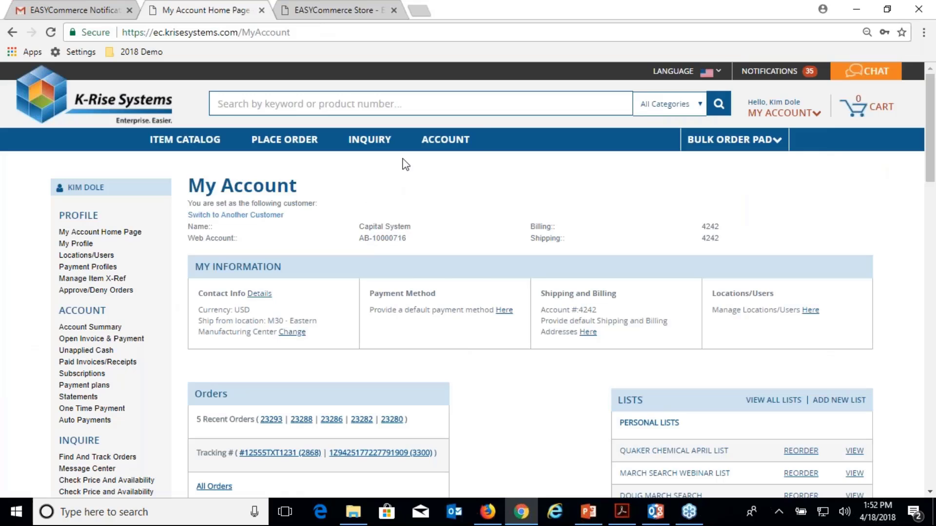
left_click(449, 150)
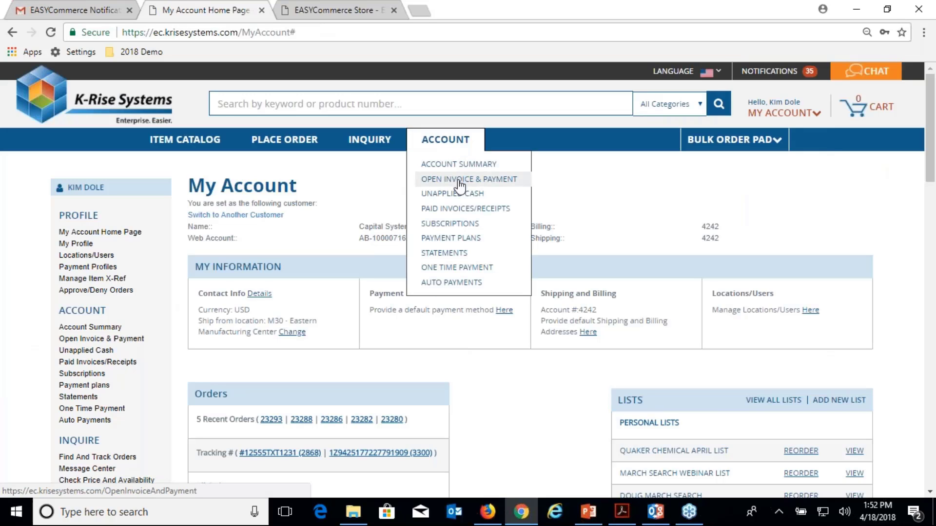
left_click(458, 180)
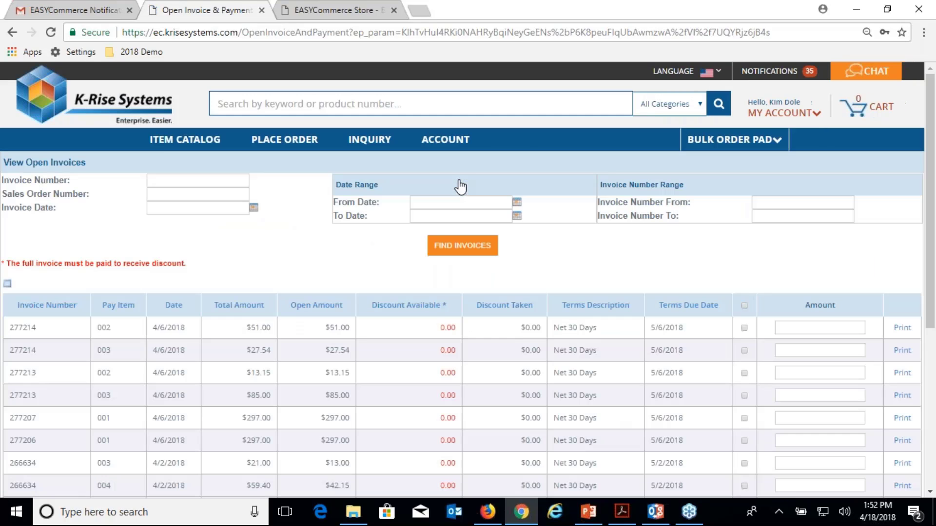
- Page to open invoice records 31–40 and tick lines 001 and 002 of invoice 266621
scroll(460, 186, "down", 10)
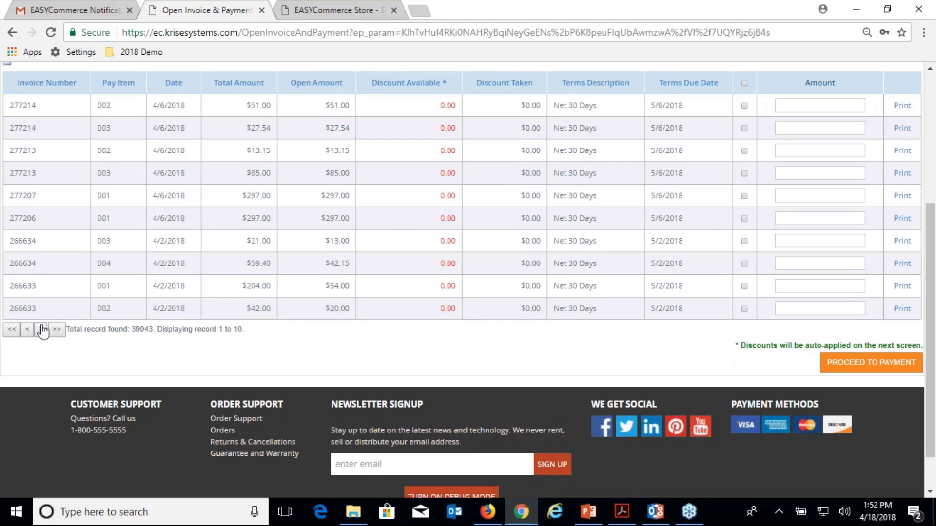
left_click(41, 330)
scroll(116, 266, "down", 2)
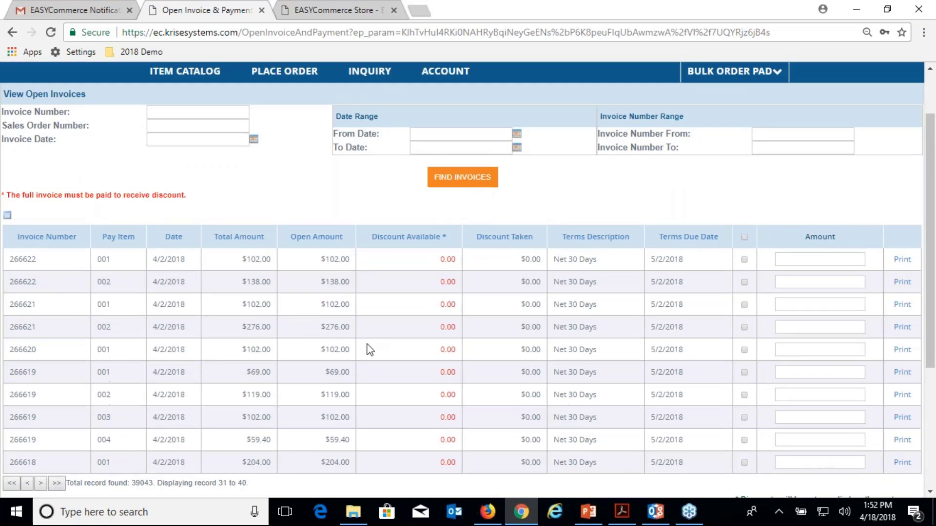
left_click(744, 305)
left_click(745, 327)
scroll(916, 337, "up", 1)
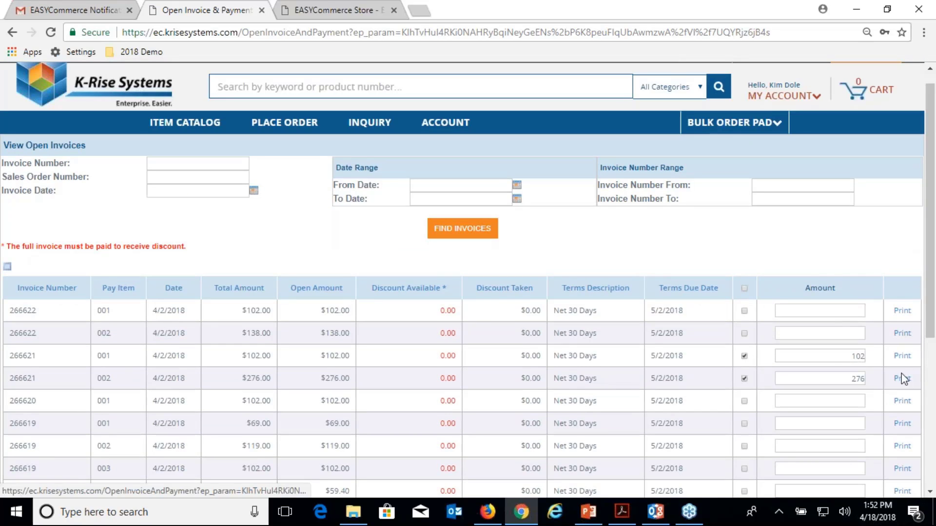
left_click(902, 356)
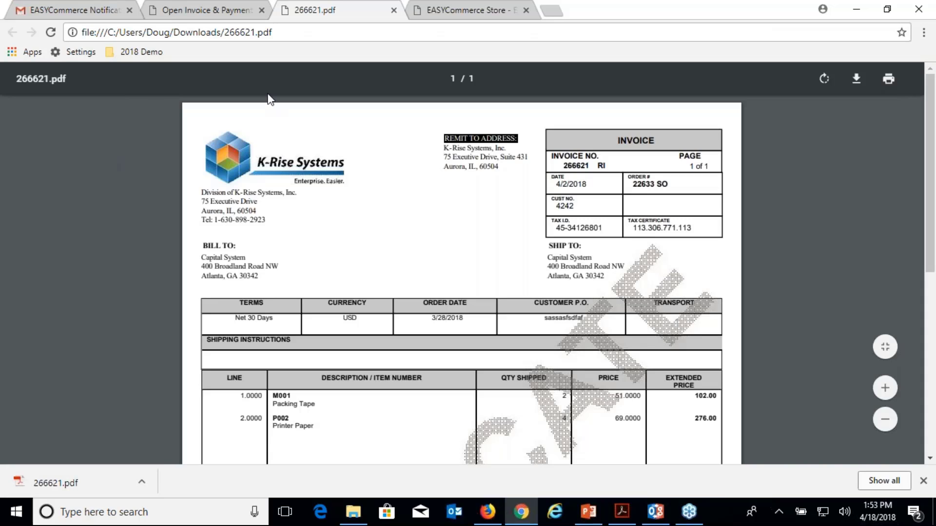
- Close the invoice PDF, proceed to payment, and turn on Split payment
left_click(394, 10)
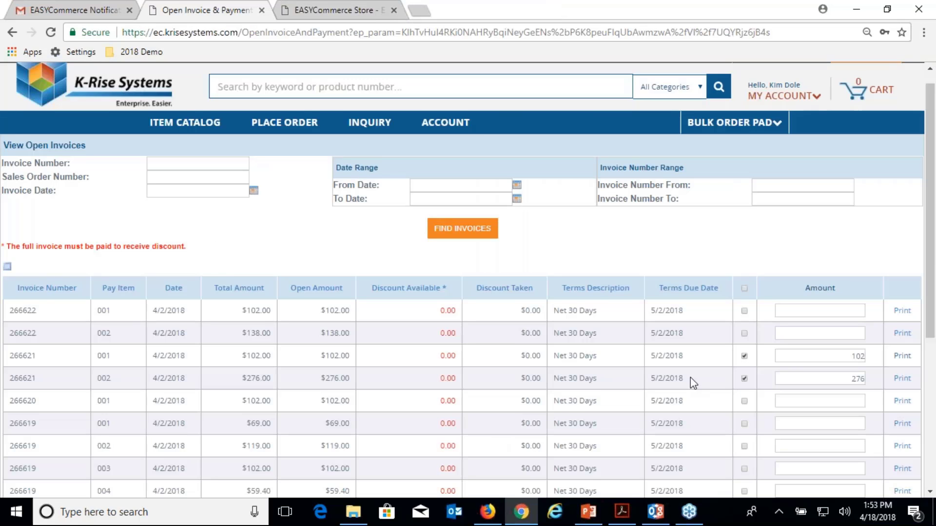
scroll(694, 380, "down", 4)
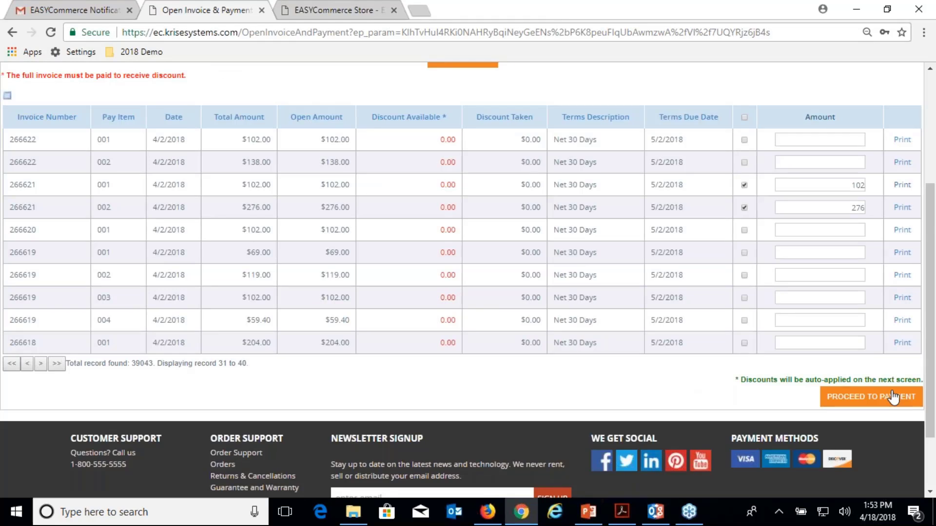
left_click(893, 398)
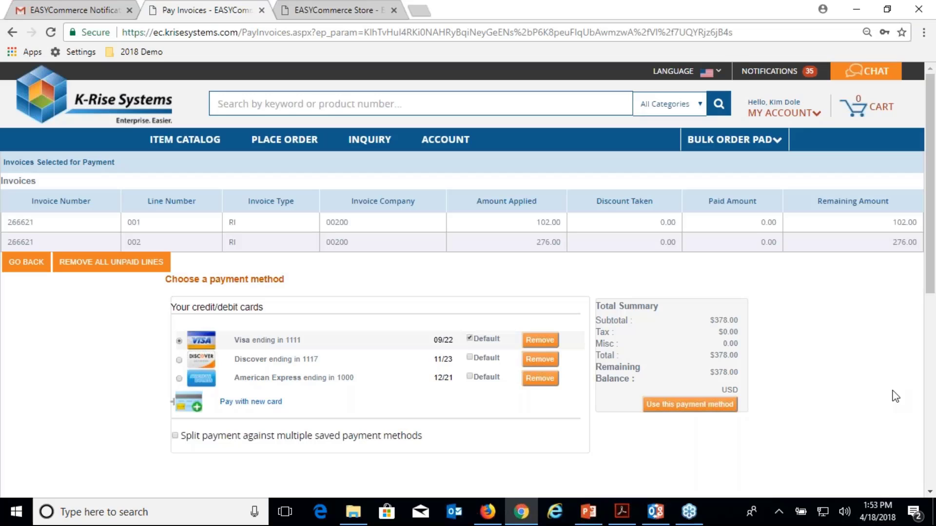
scroll(896, 396, "down", 3)
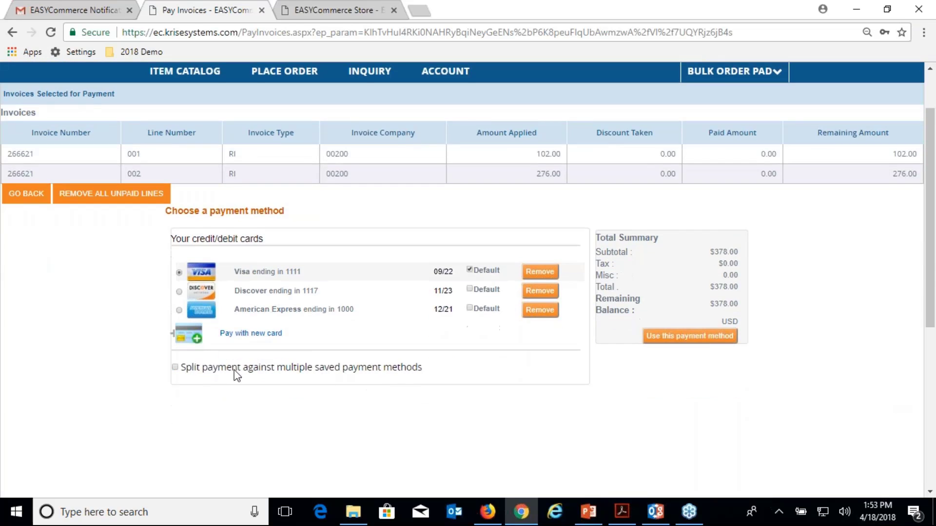
scroll(239, 373, "down", 3)
left_click(175, 282)
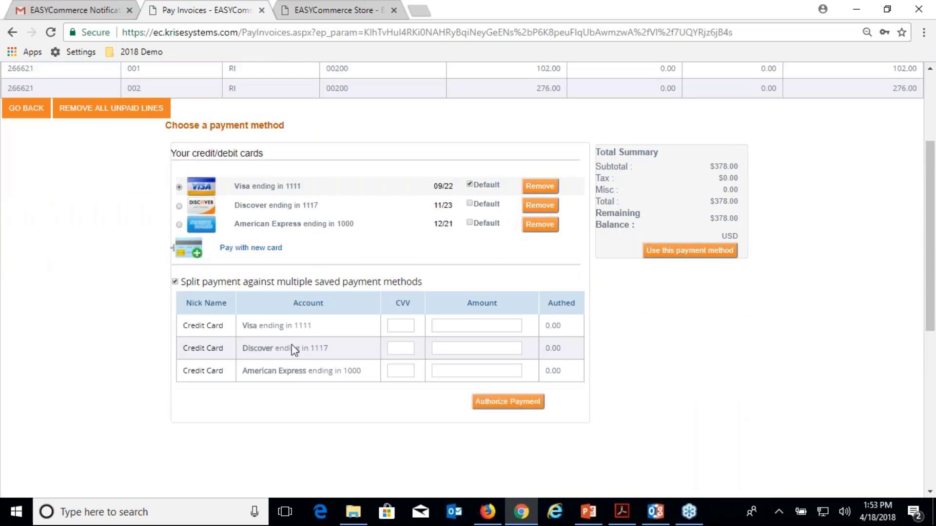
- Enter each card's security code, pay 100 on Visa and 278 on Discover, and authorize
left_click(406, 326)
type("123")
left_click(478, 326)
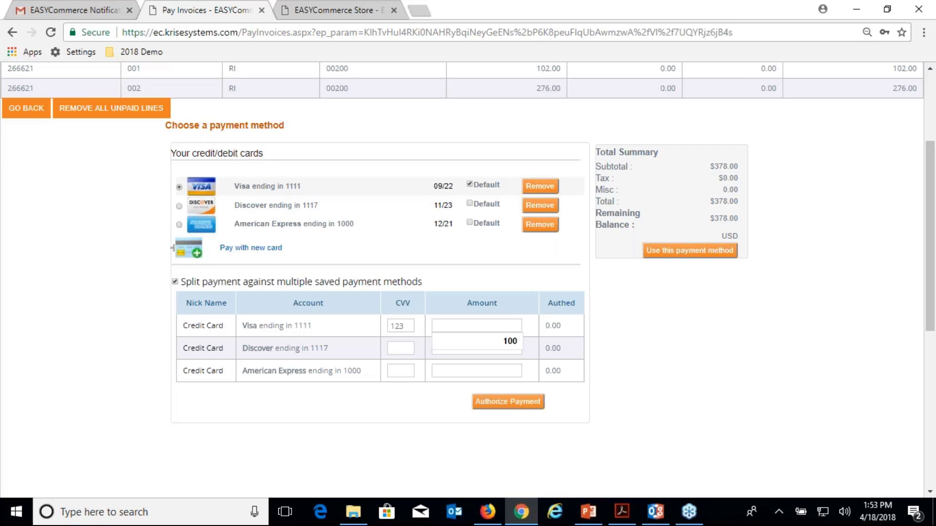
left_click(512, 341)
left_click(414, 349)
type("456")
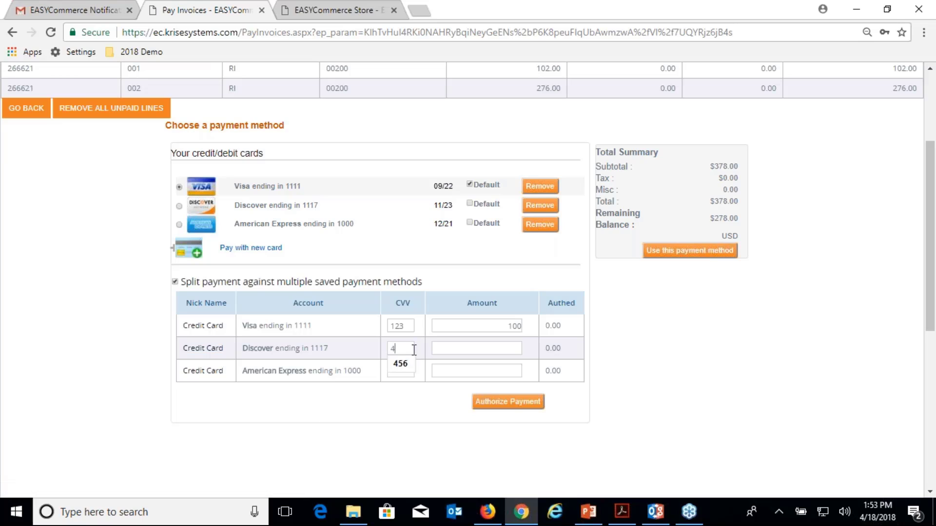
left_click(505, 349)
type("278")
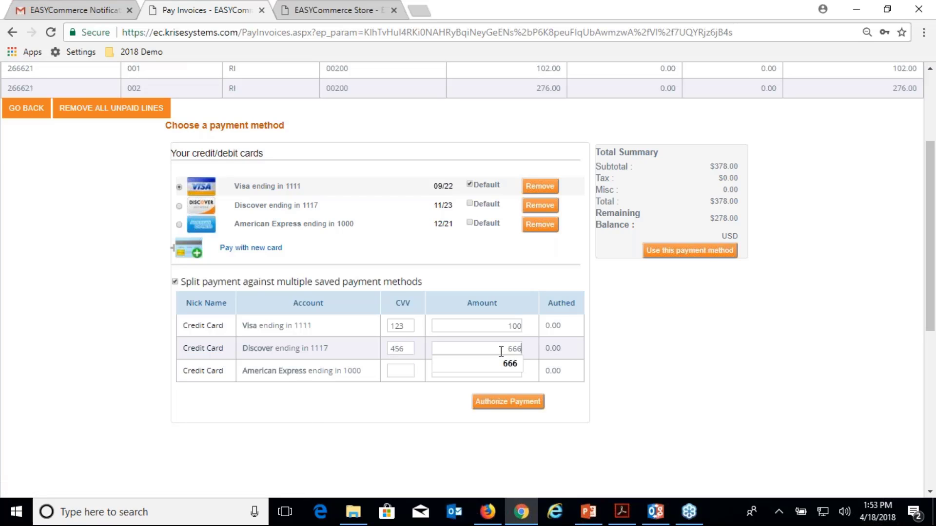
key("Tab")
left_click(526, 405)
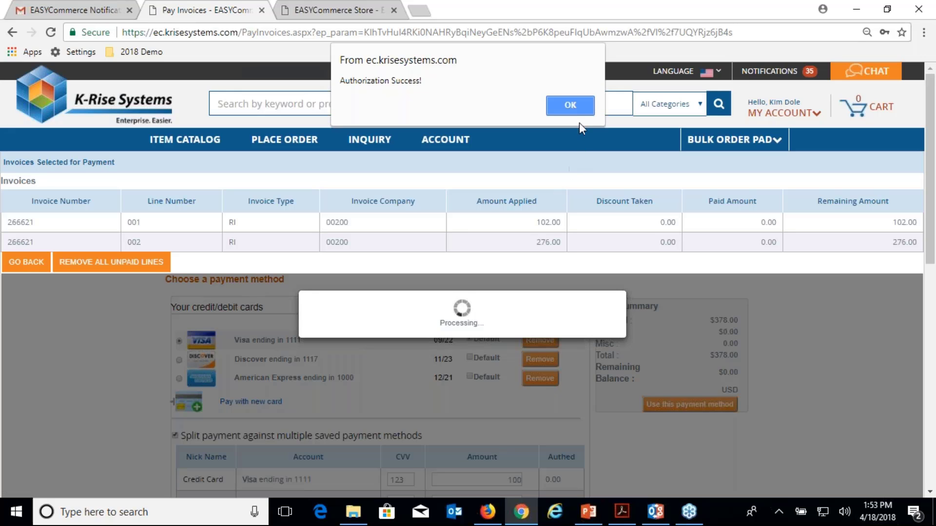
- Dismiss the Authorization Success alert and review the approved 100 and 278 charges
left_click(566, 108)
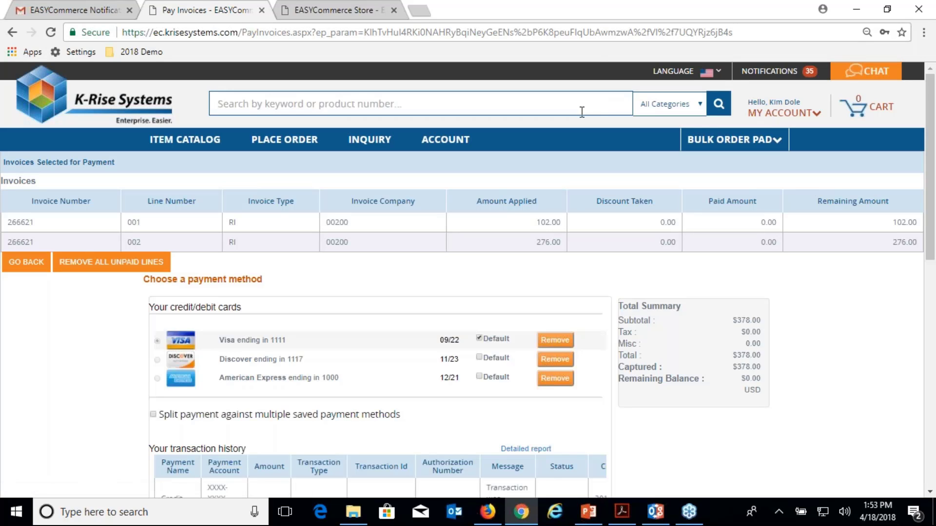
scroll(582, 112, "down", 2)
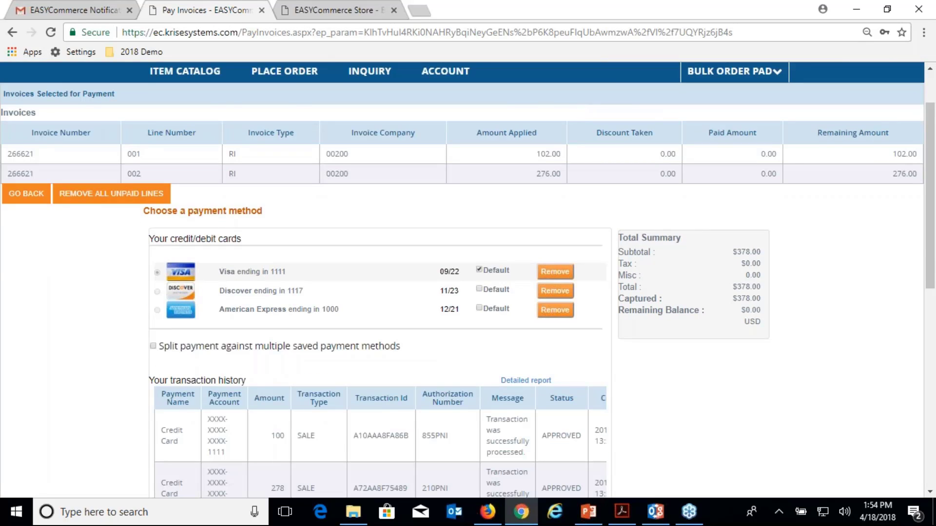
scroll(582, 112, "up", 2)
mouse_move(780, 113)
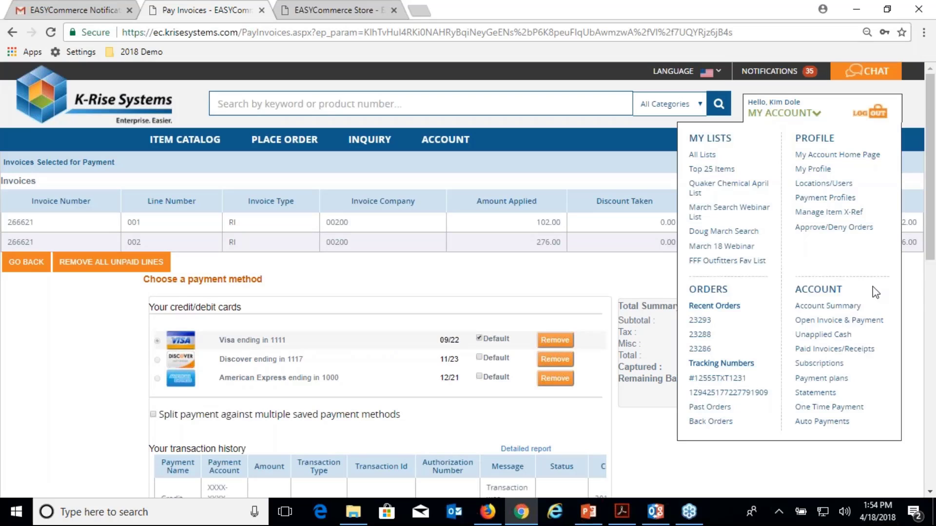
- View Paid Invoices/Receipts, then open the Subscriptions list from My Account
left_click(843, 349)
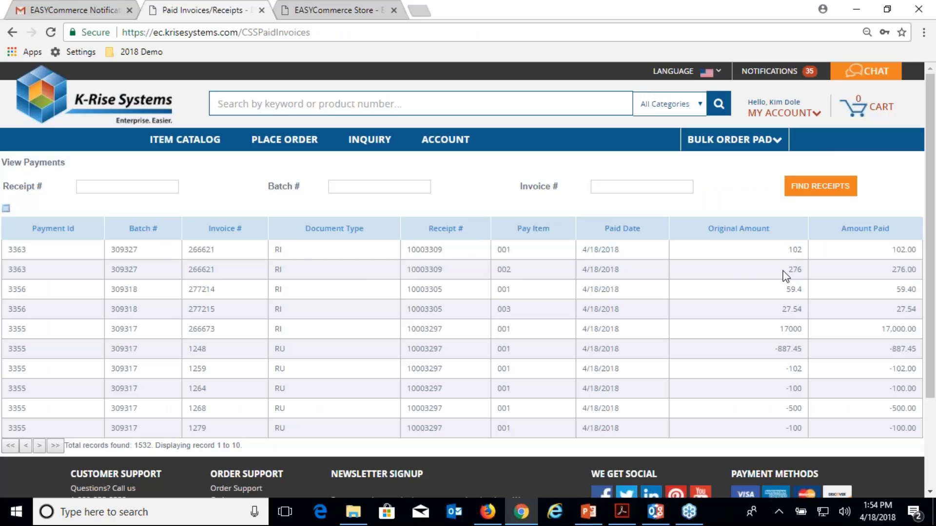
left_click(769, 117)
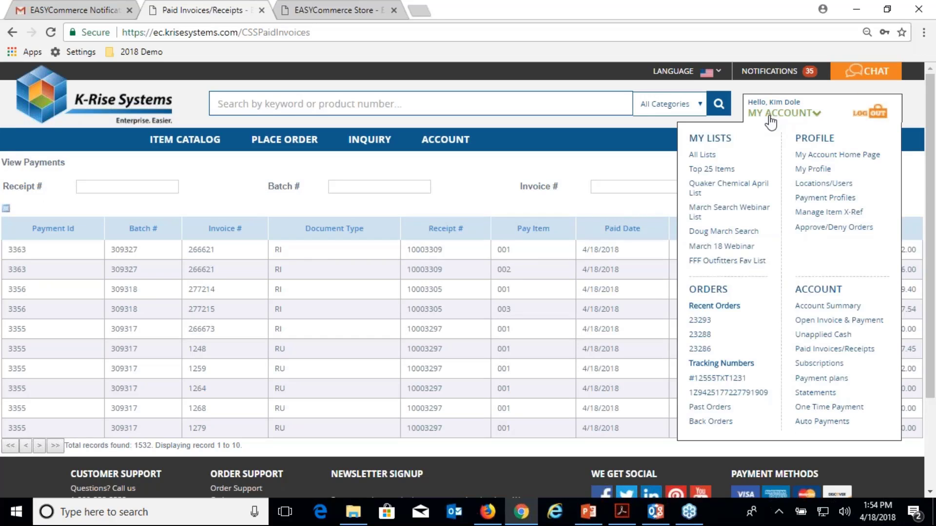
left_click(830, 365)
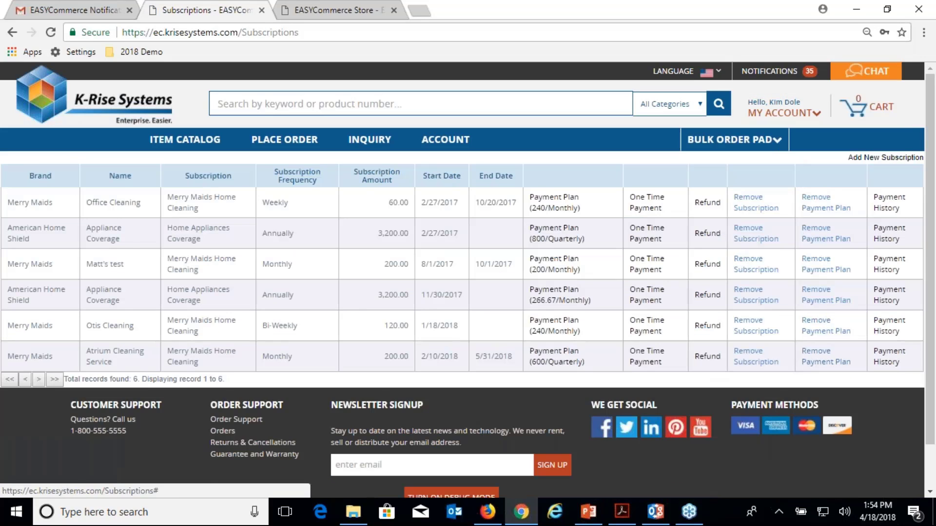
left_click(794, 116)
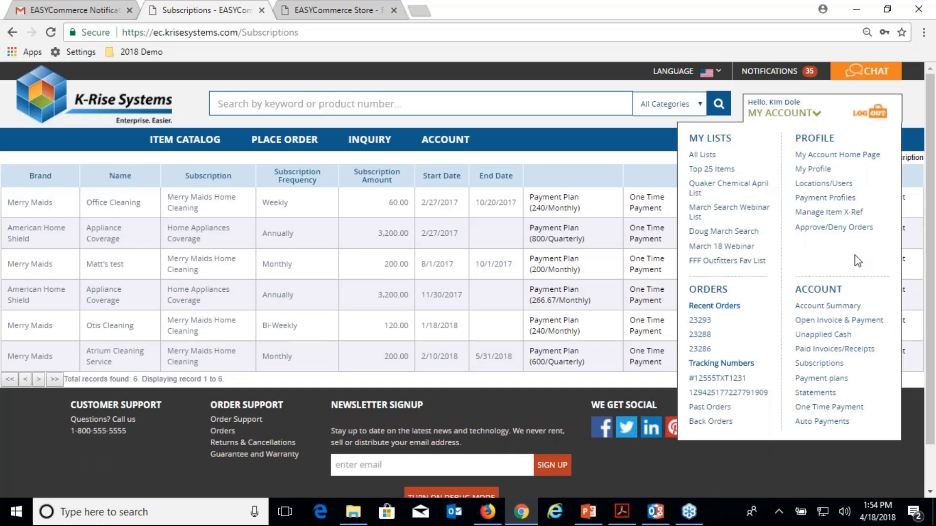
- View statement 527's details from the Statements list, zoomed in, then close them
left_click(822, 391)
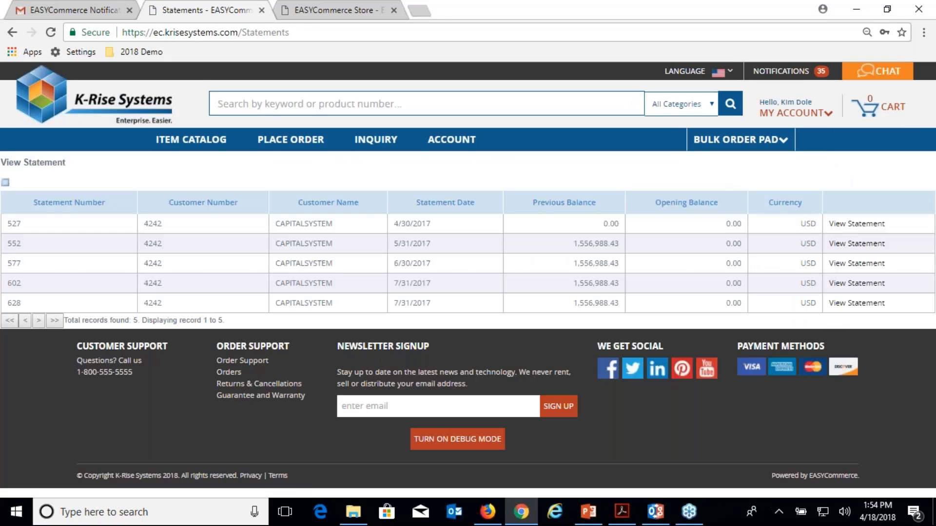
left_click(844, 224)
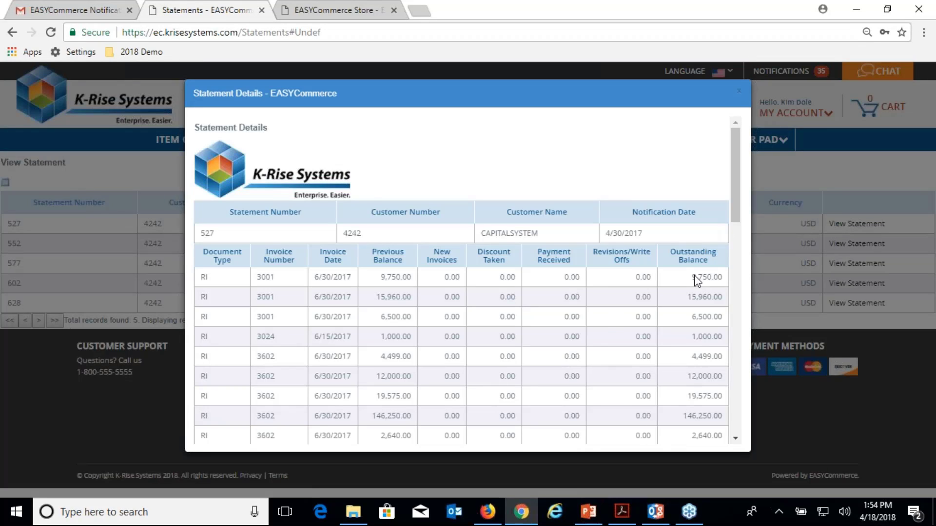
key("ctrl+plus")
key("Escape")
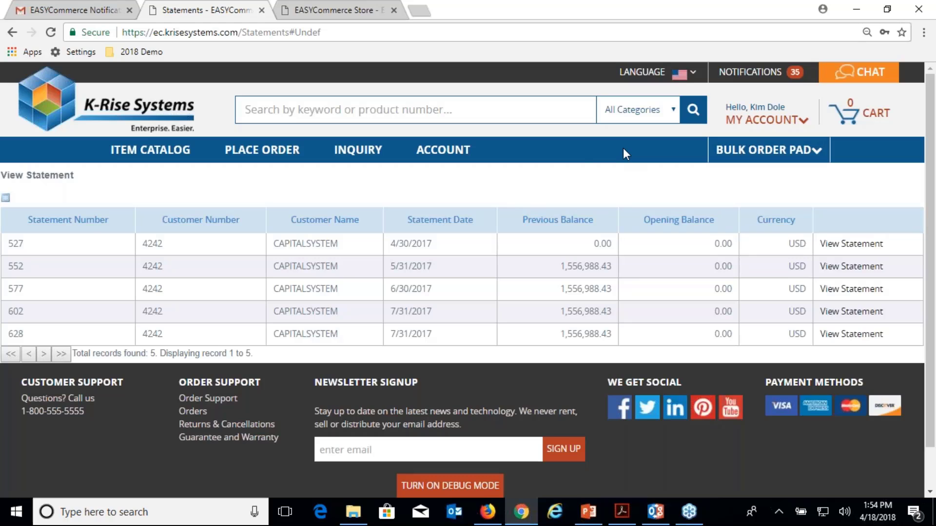
- Get price and availability for item 180003 at quantity 3
mouse_move(357, 150)
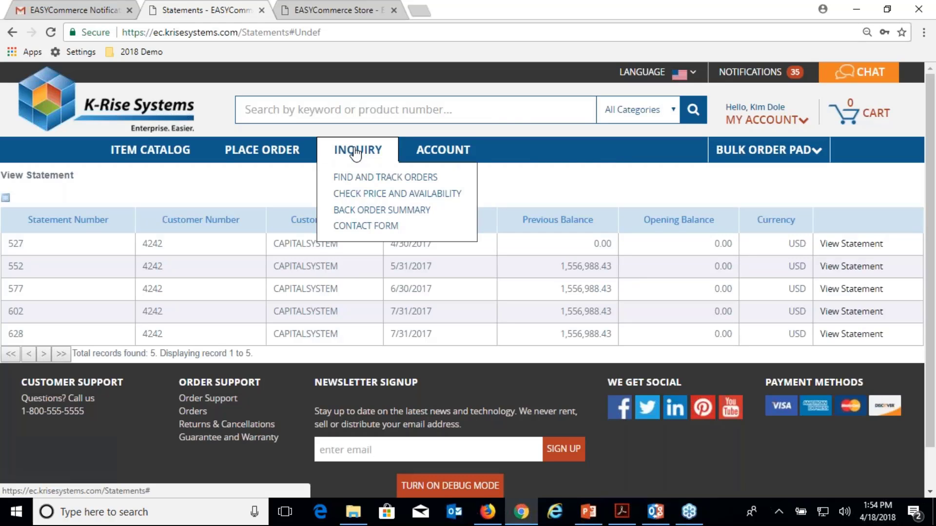
left_click(417, 194)
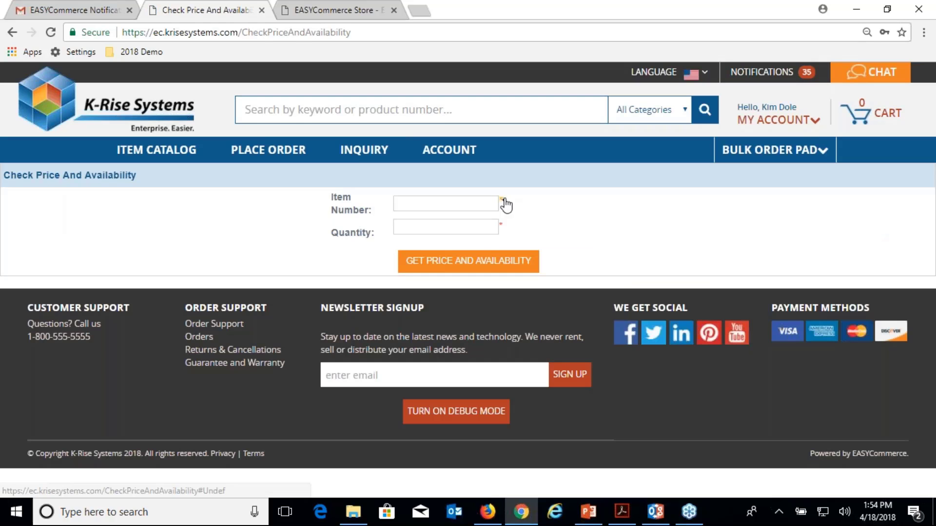
left_click(505, 204)
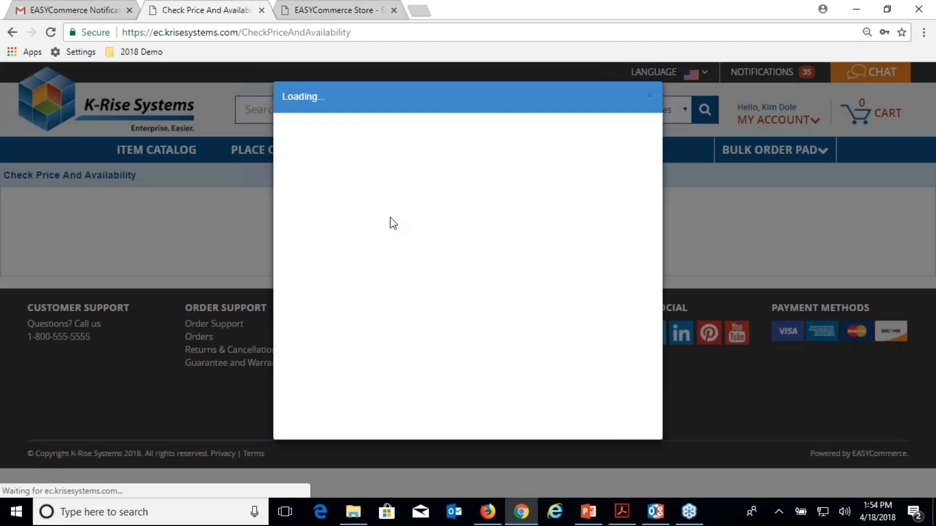
left_click(364, 240)
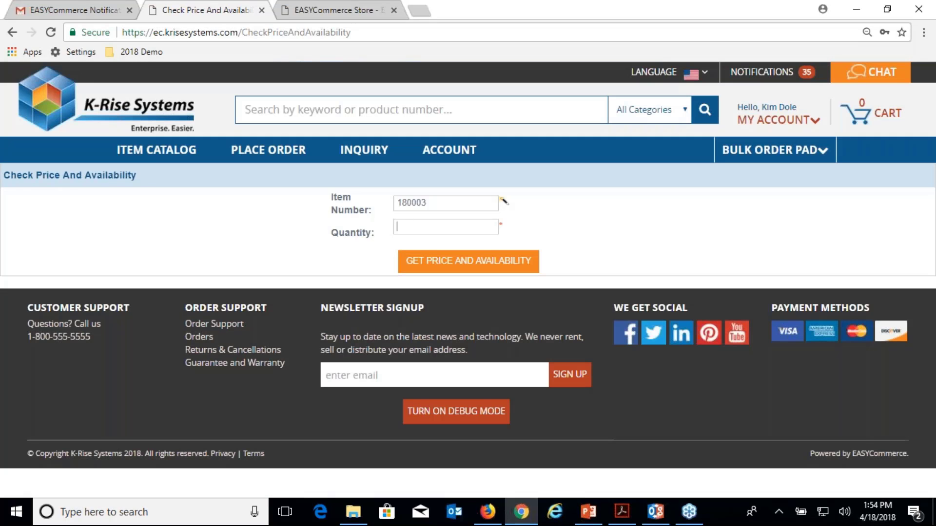
left_click(408, 225)
type("3")
left_click(465, 261)
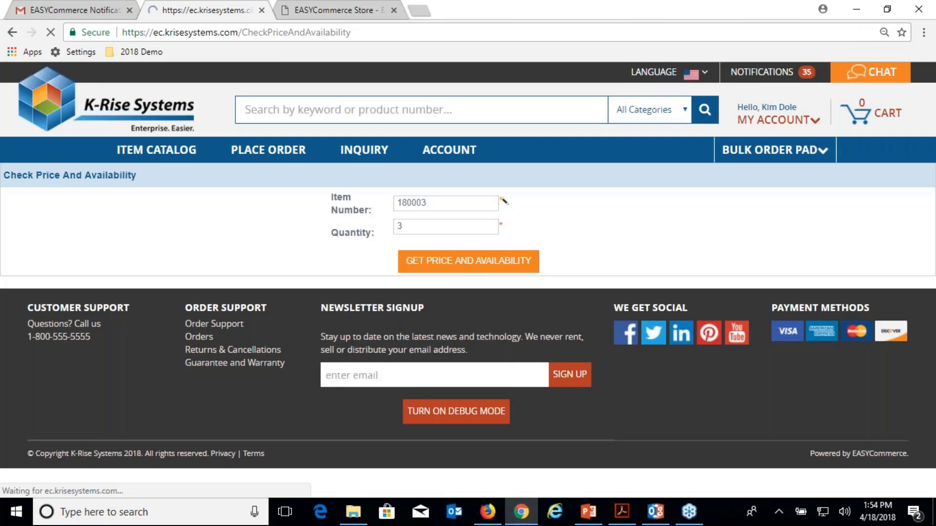
- Export the branch availability summary to CSV and open the downloaded file
scroll(355, 209, "down", 3)
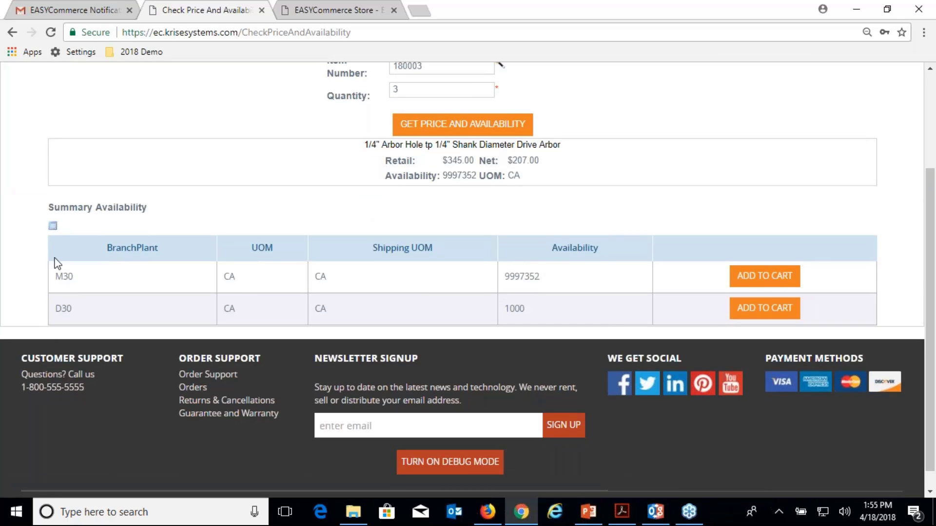
left_click(52, 225)
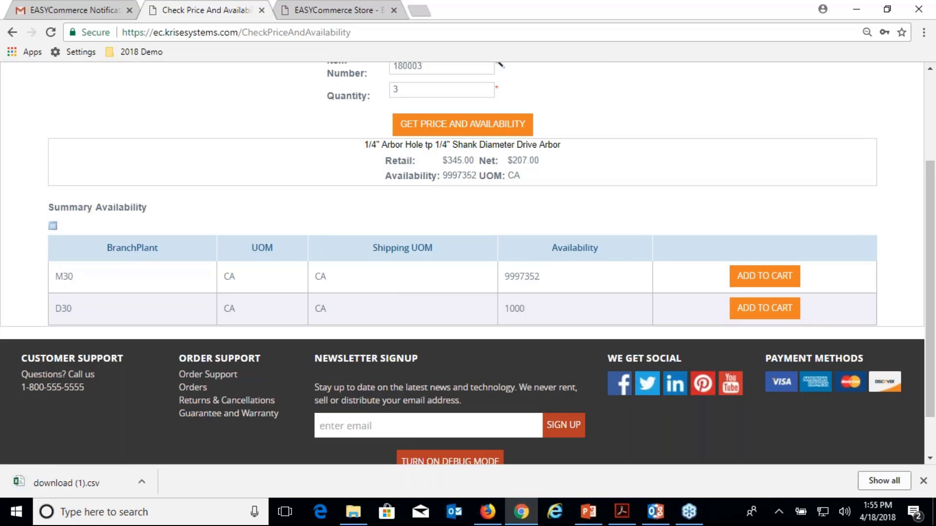
left_click(30, 479)
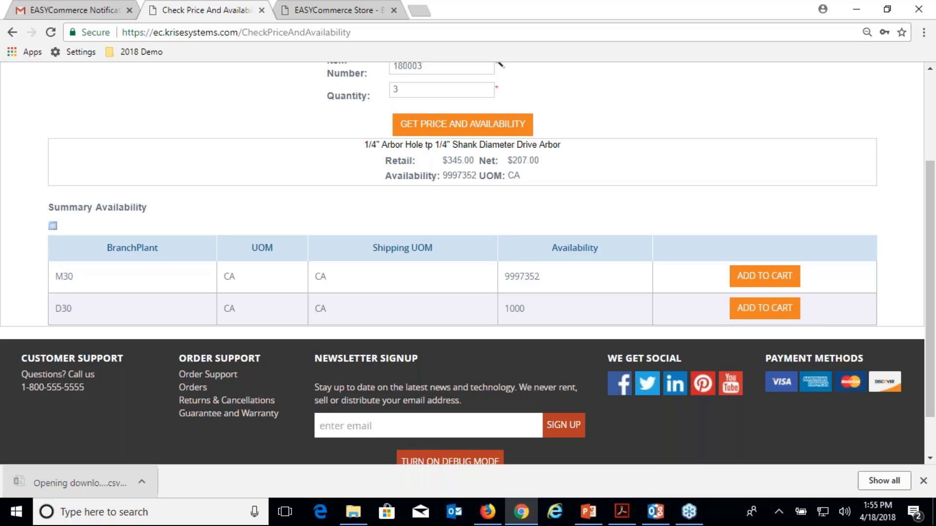